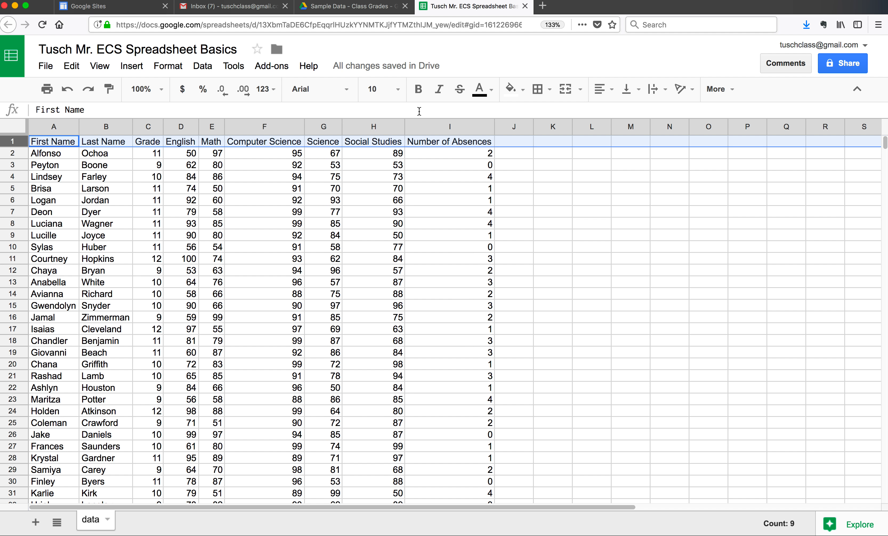
Make the header row of the data sheet bold.
left_click(420, 89)
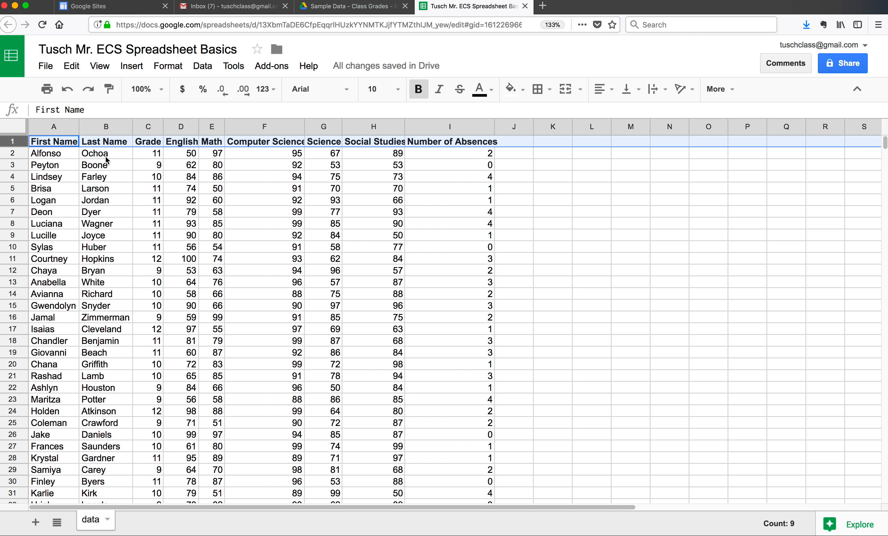
left_click(419, 91)
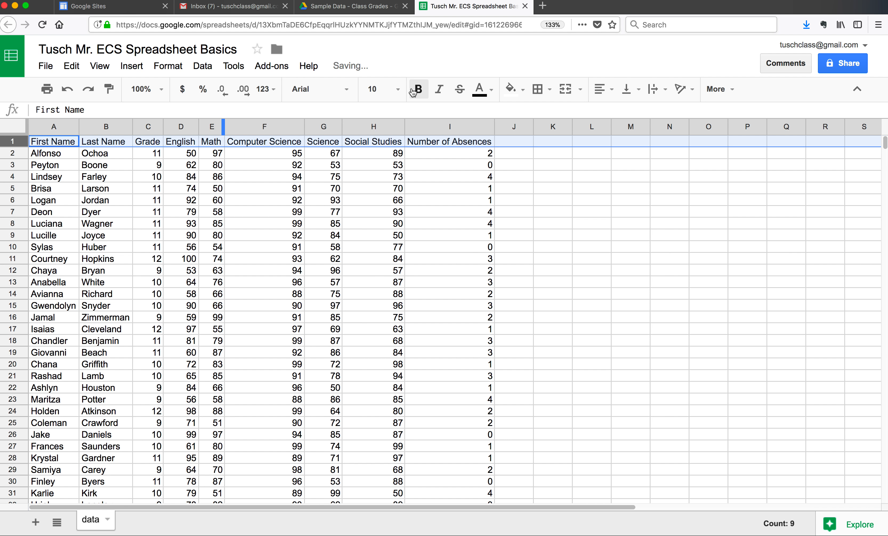
left_click(420, 93)
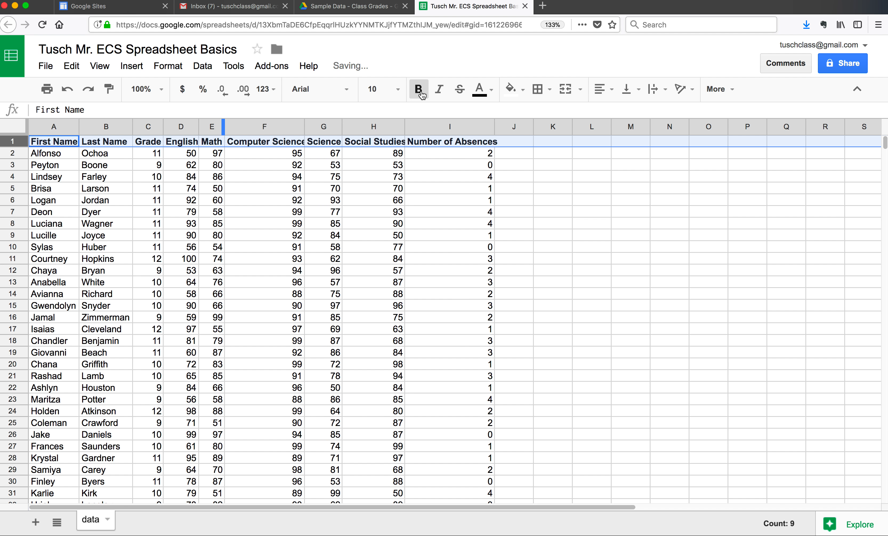
Fit the widths of columns A through I to their contents.
left_click_drag(54, 126, 453, 128)
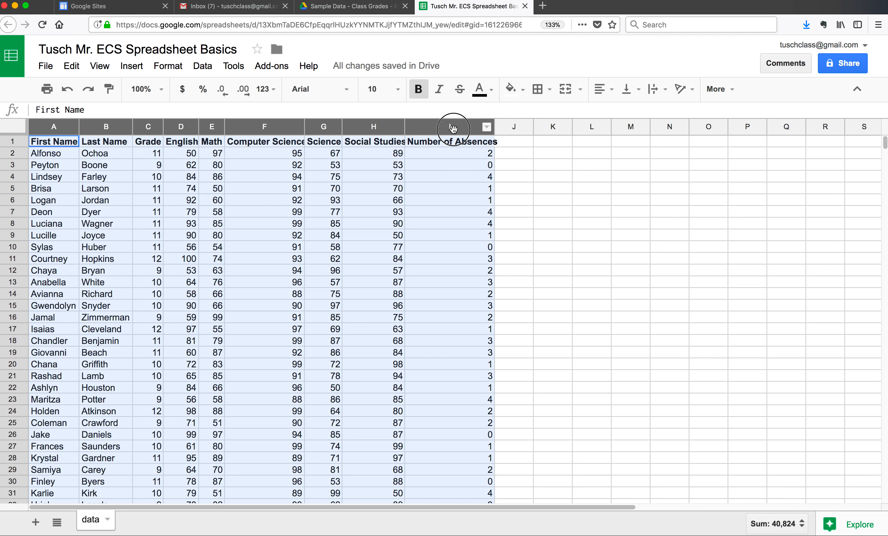
double_click(404, 127)
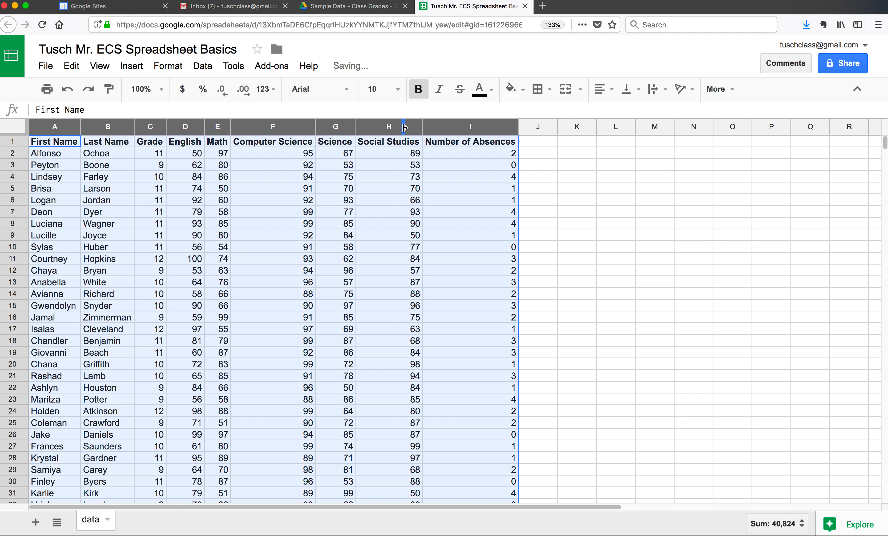
left_click(258, 191)
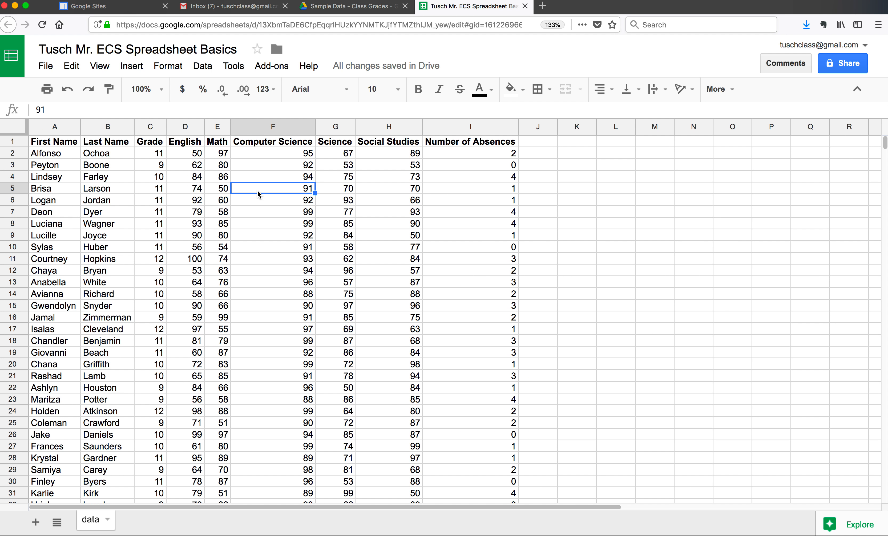
Check the Data sheet requirements on the lesson page and look down the student rows of the spreadsheet.
key("ctrl+Left")
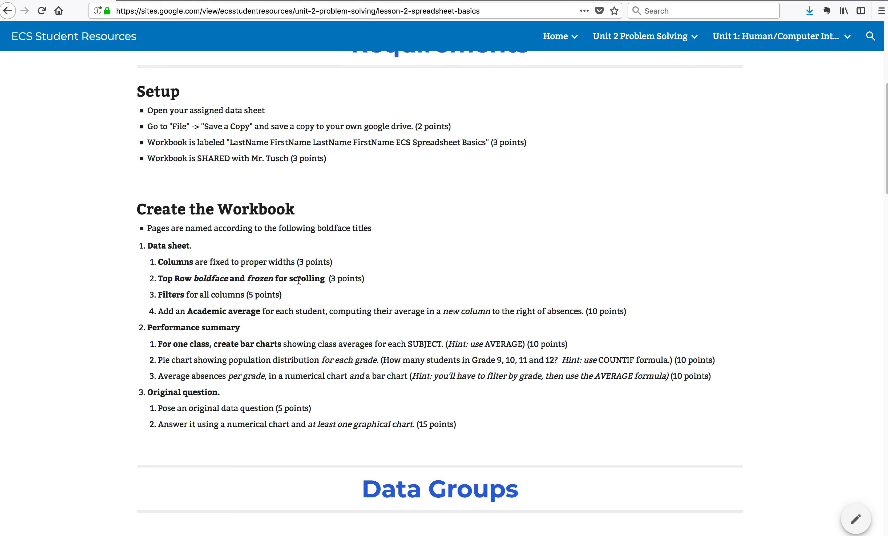
key("ctrl+Right")
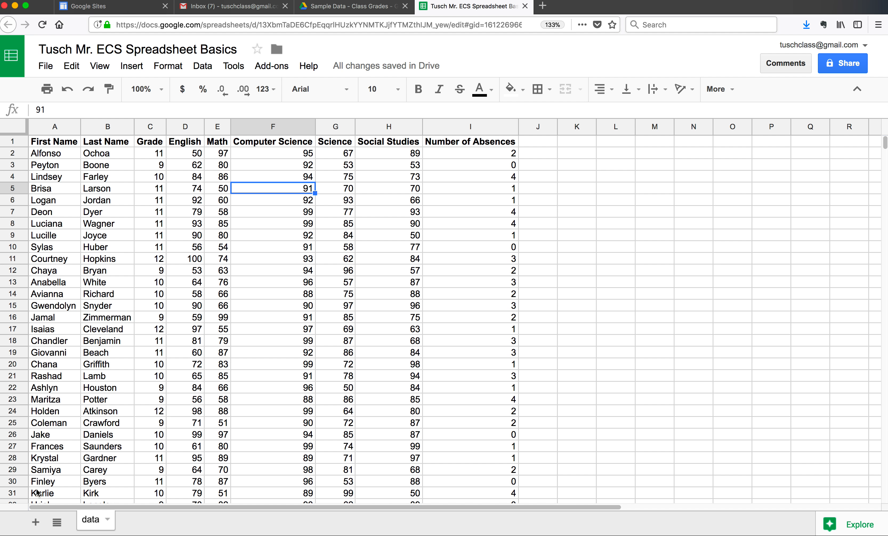
left_click(70, 452)
scroll(70, 452, "down", 18)
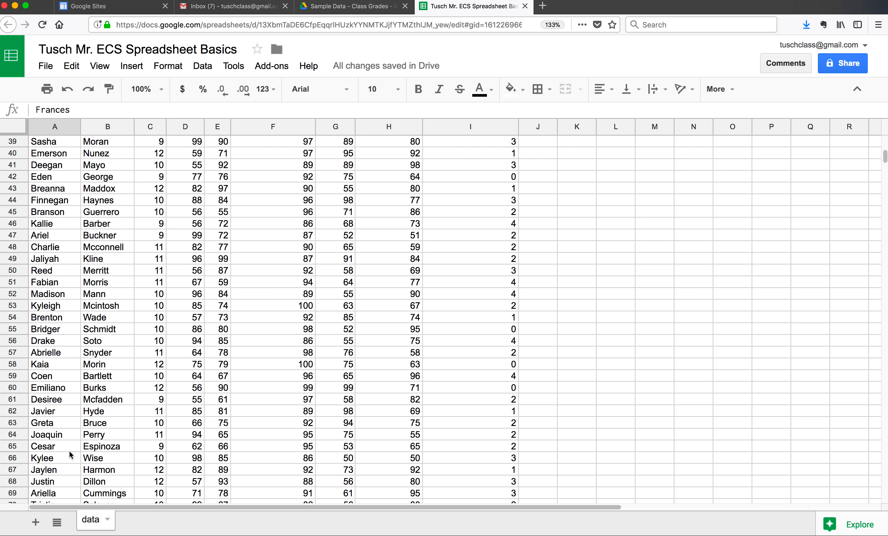
scroll(71, 455, "down", 3)
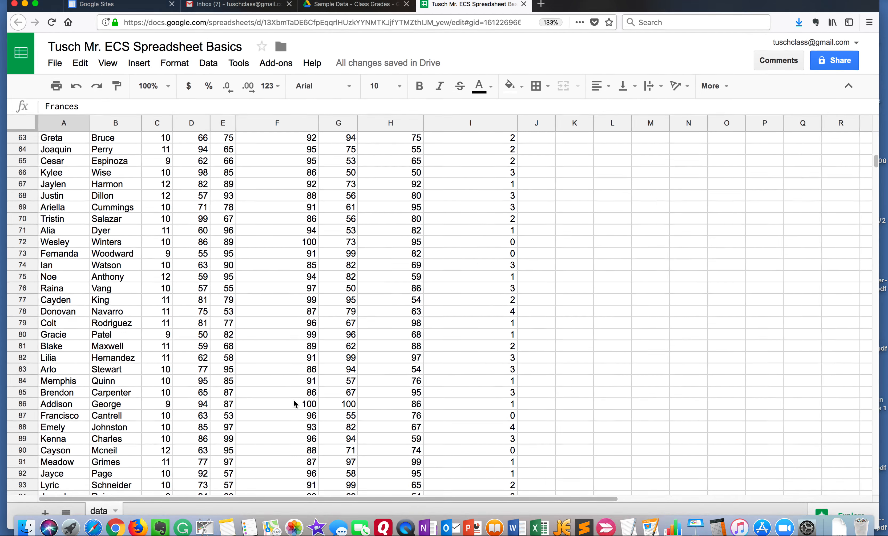
scroll(298, 392, "up", 20)
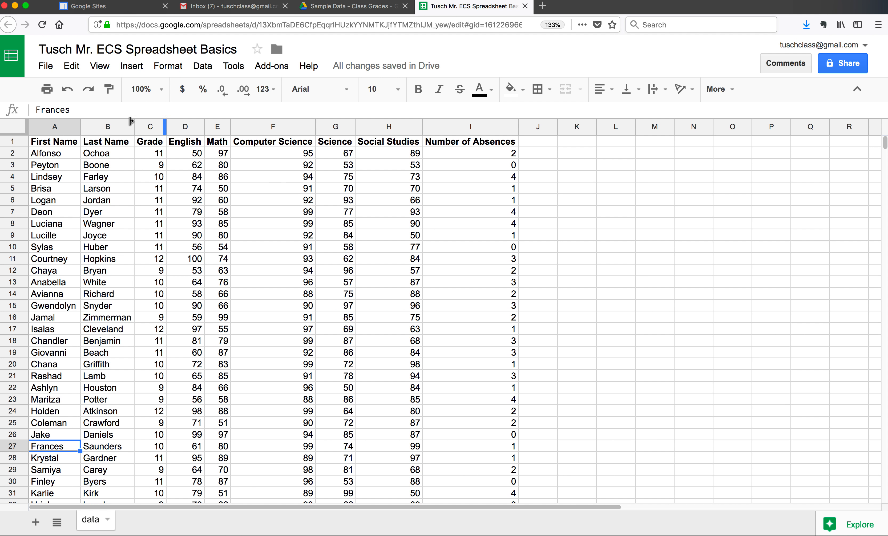
Freeze row 1 so the column headings stay fixed while scrolling.
left_click(18, 142)
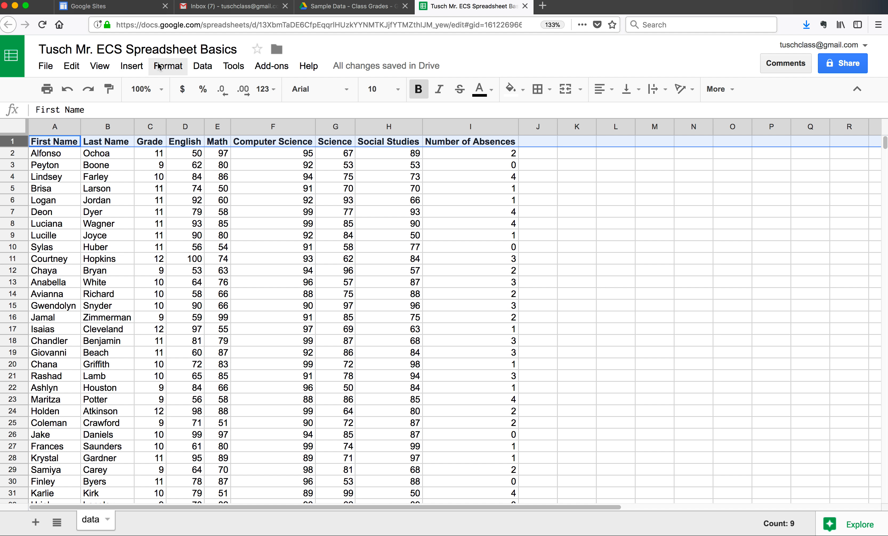
left_click(99, 66)
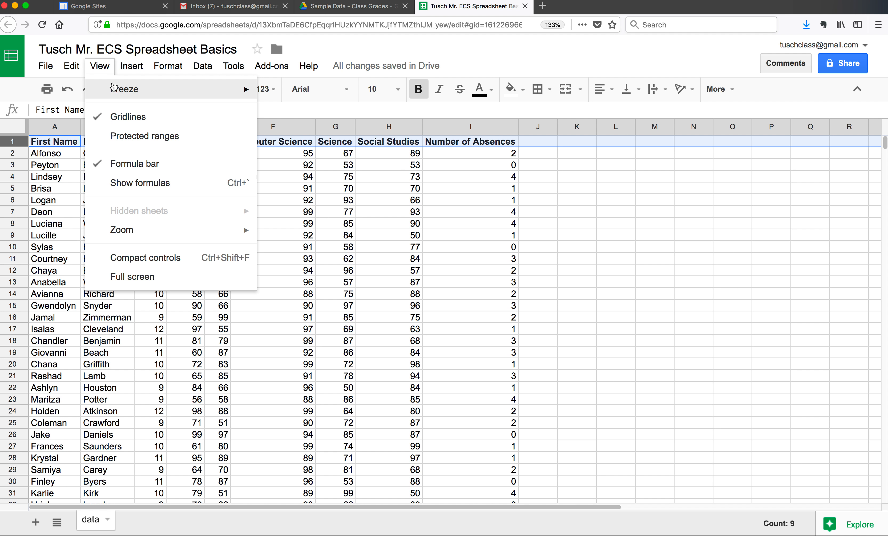
mouse_move(113, 89)
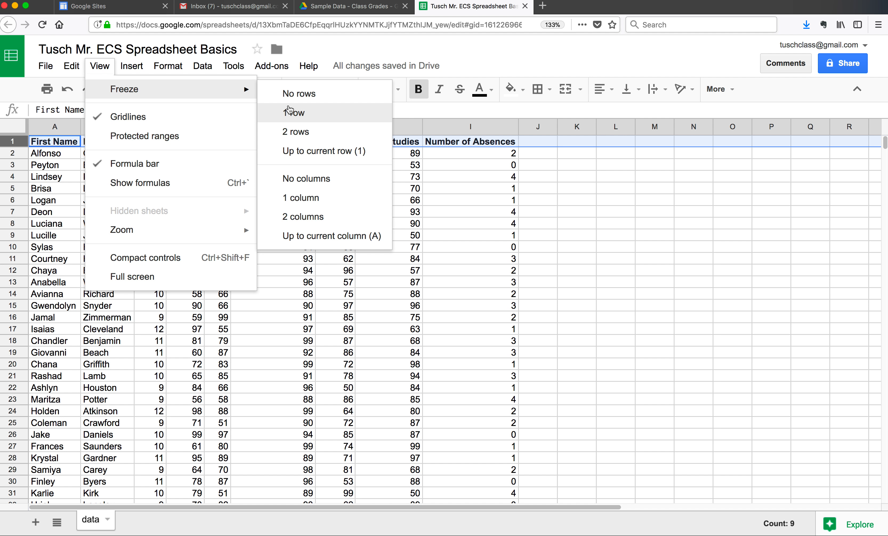
left_click(290, 111)
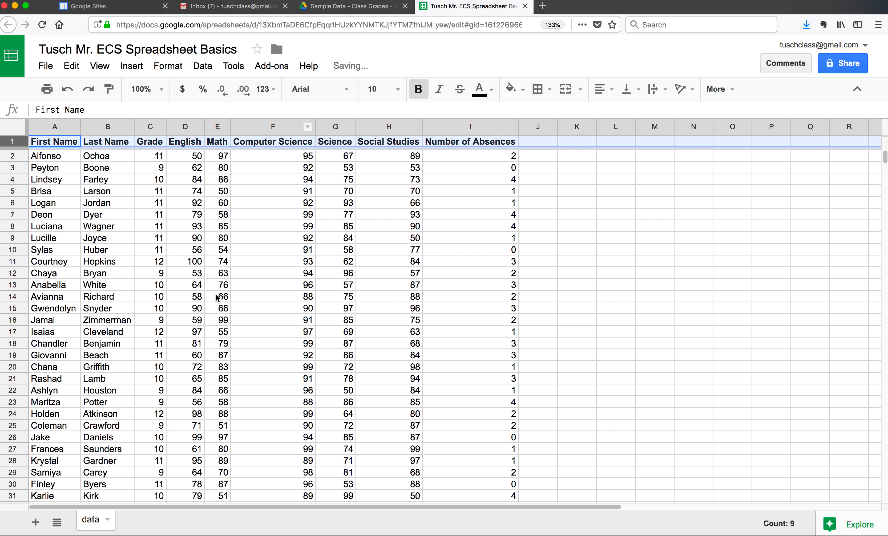
Look through the student records down to the last one and back to check the frozen header row.
scroll(217, 298, "down", 15)
scroll(217, 297, "down", 5)
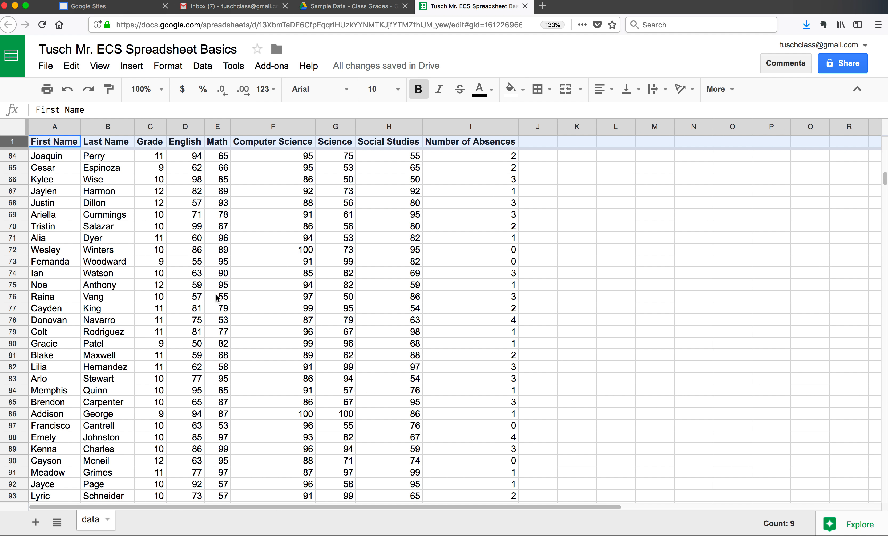
scroll(217, 297, "up", 12)
scroll(217, 298, "up", 9)
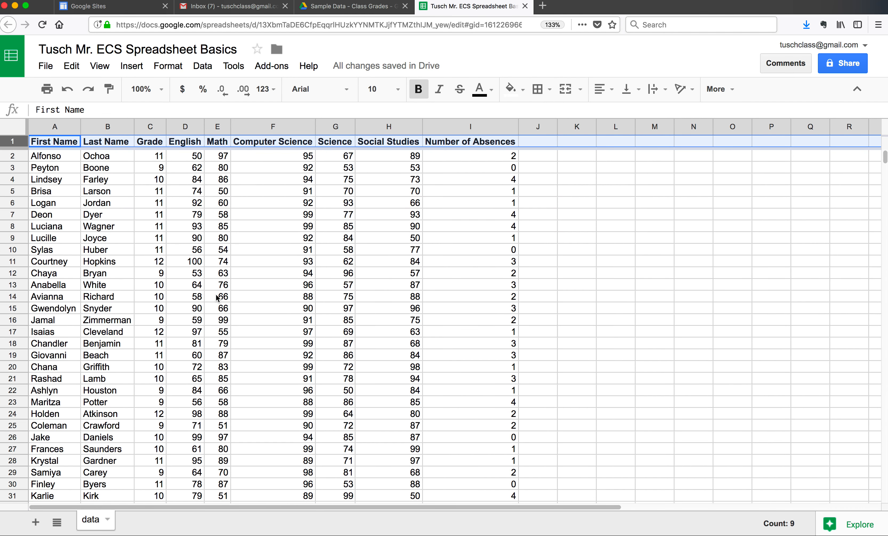
scroll(217, 298, "down", 1)
scroll(218, 297, "down", 9)
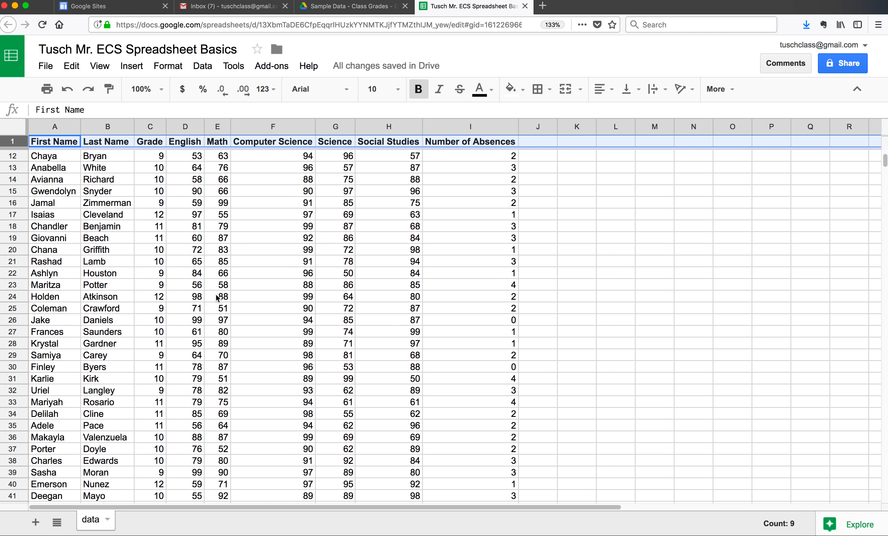
scroll(218, 297, "down", 4)
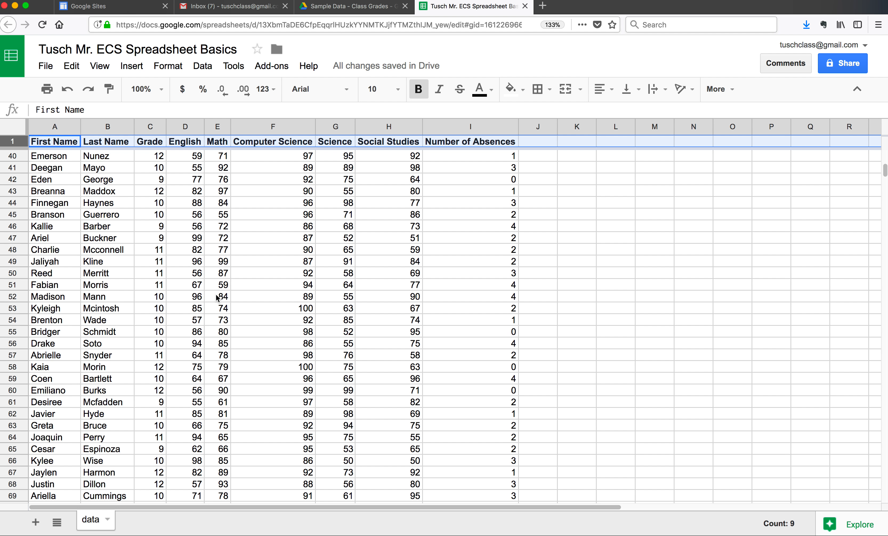
scroll(217, 298, "down", 1)
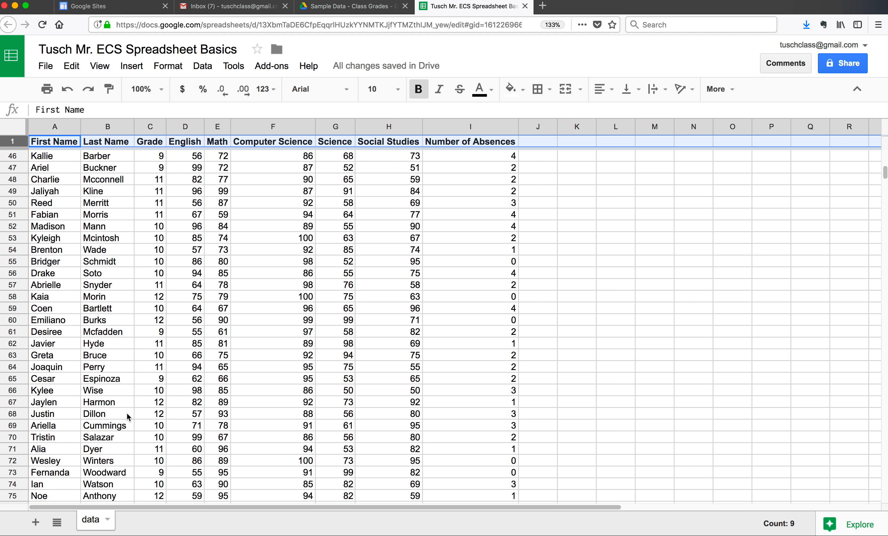
scroll(130, 425, "down", 3)
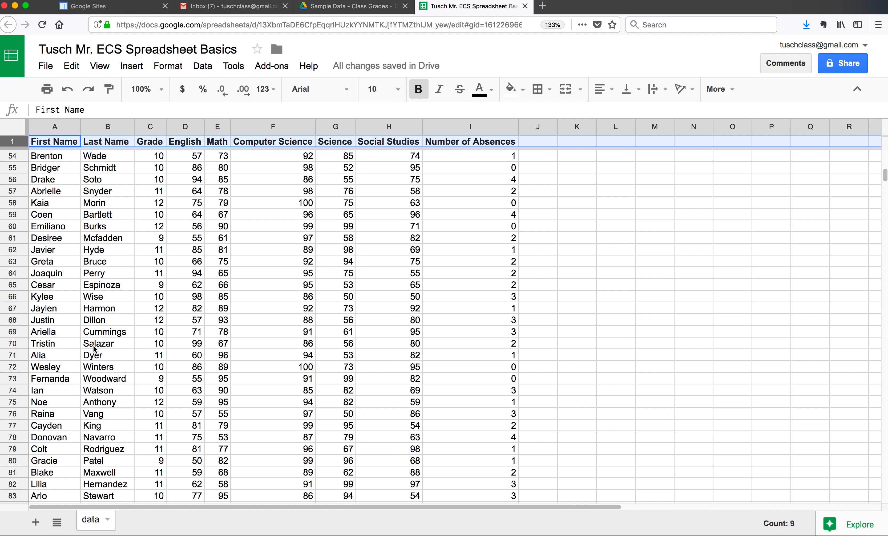
scroll(183, 354, "down", 4)
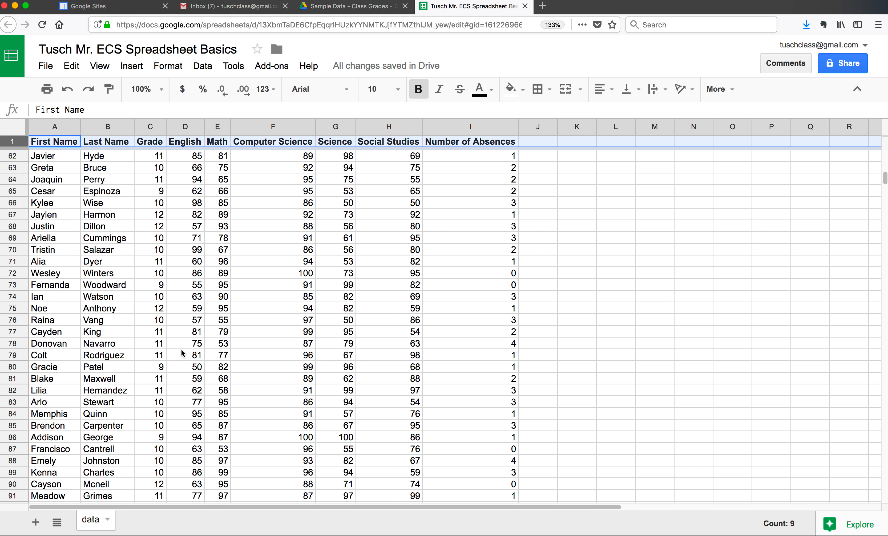
scroll(183, 354, "down", 6)
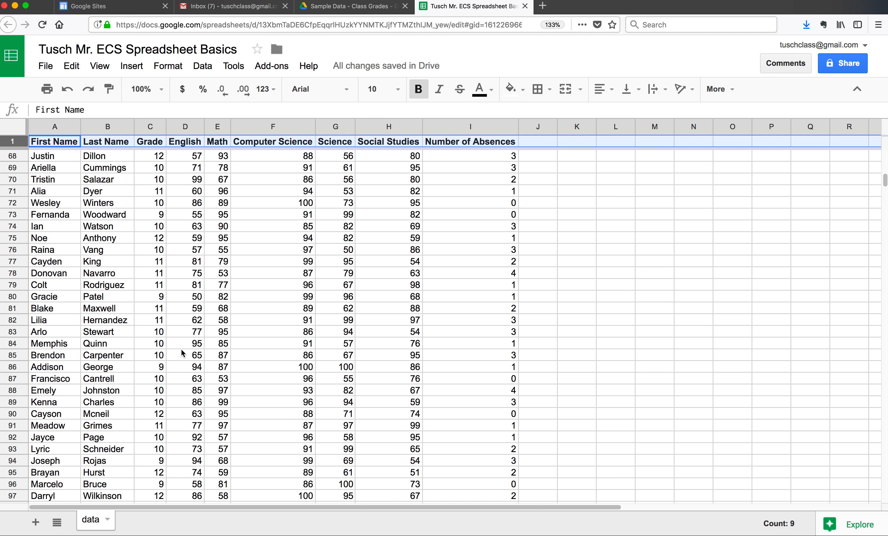
scroll(183, 354, "down", 2)
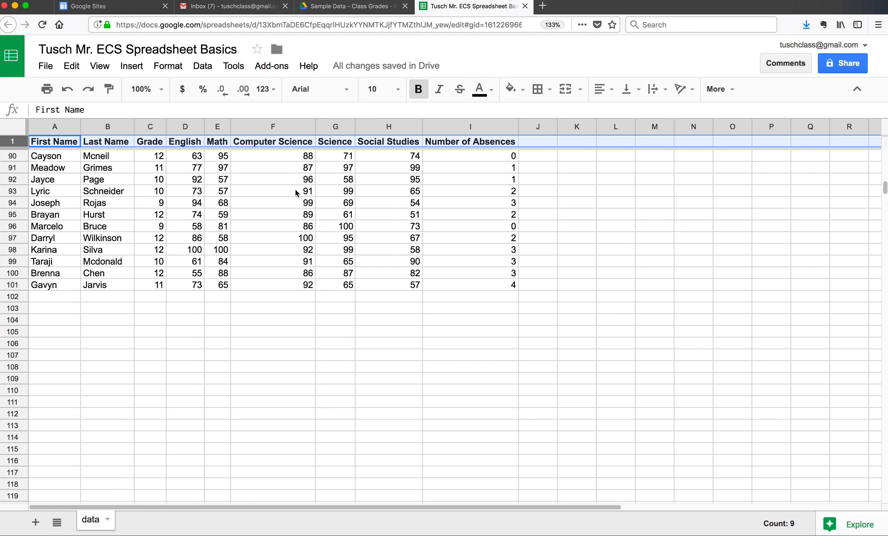
key("ctrl+Down")
key("ctrl+Down")
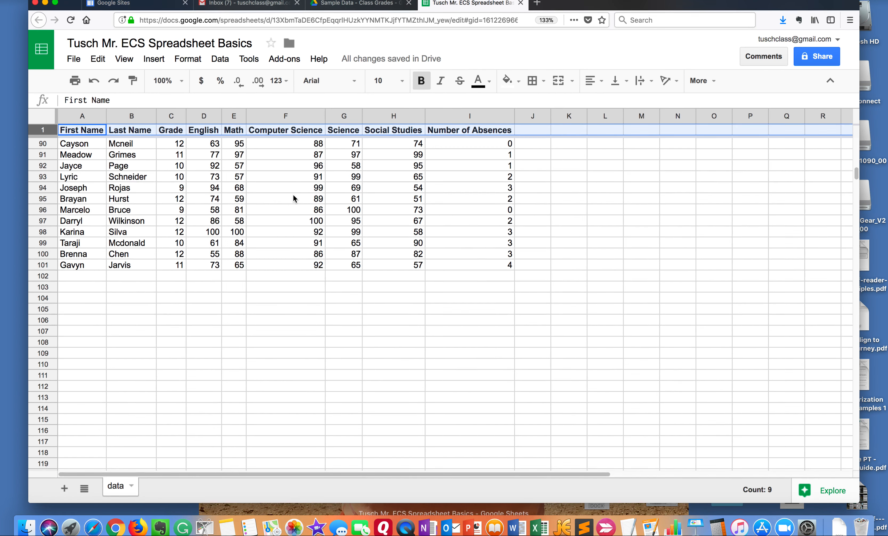
scroll(294, 195, "up", 12)
scroll(293, 198, "up", 15)
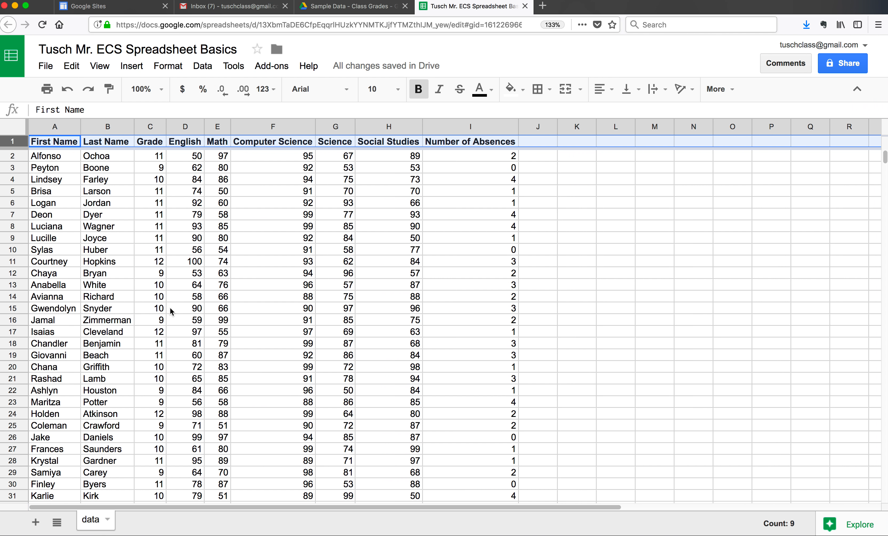
left_click(304, 275)
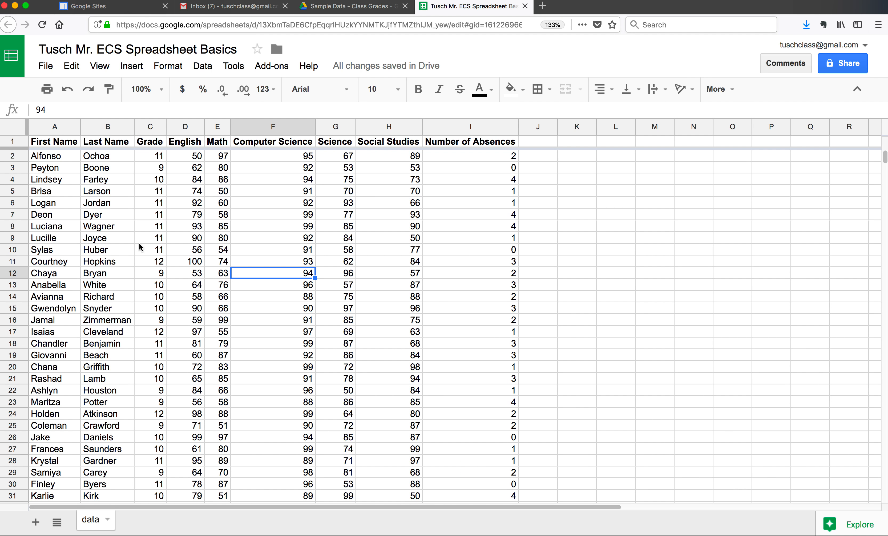
key("ctrl+Up")
left_click(143, 231)
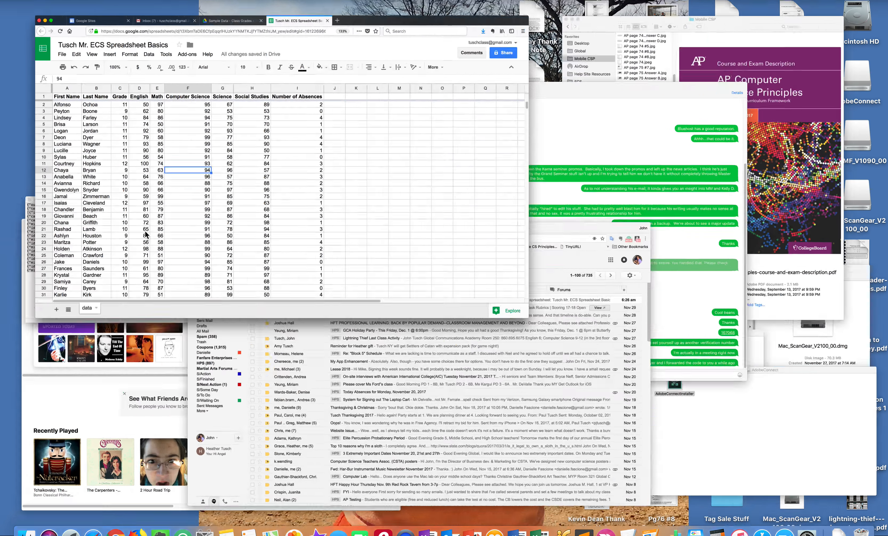
scroll(143, 325, "down", 2)
scroll(144, 328, "down", 12)
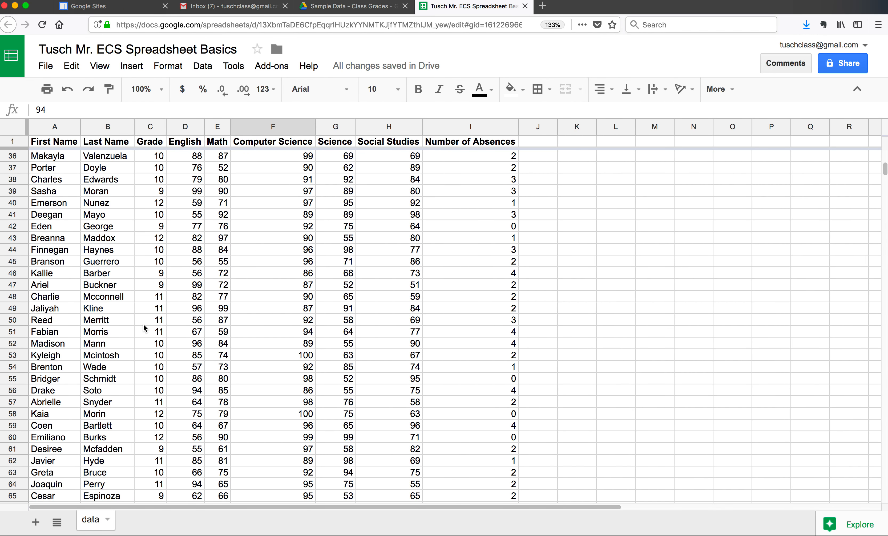
scroll(144, 328, "down", 8)
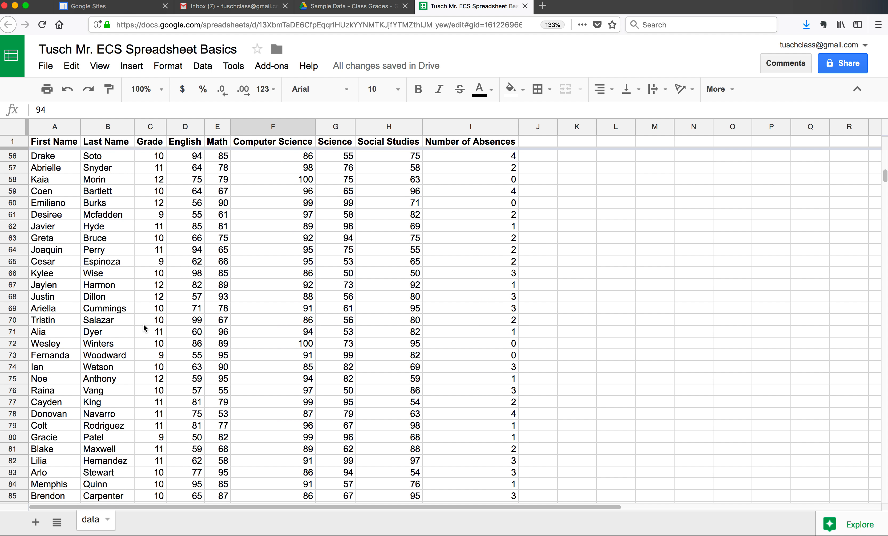
scroll(144, 328, "up", 20)
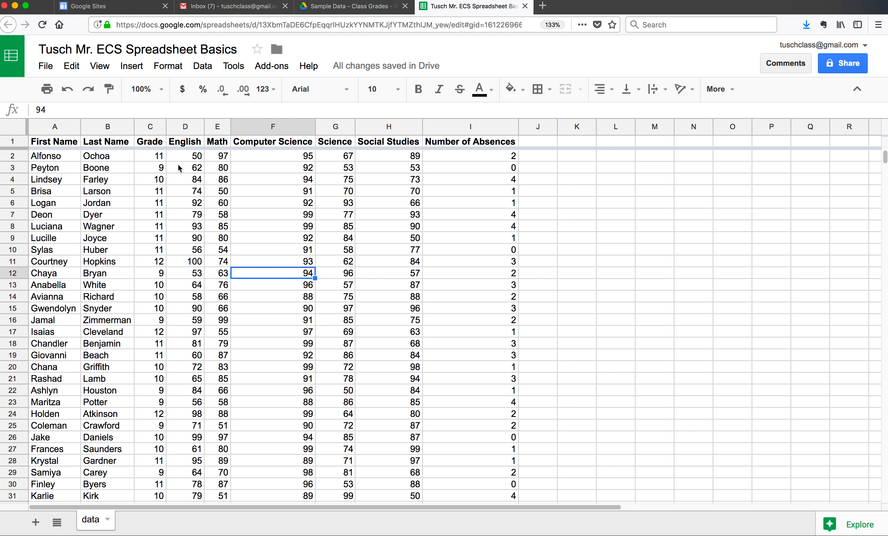
Turn on filters for all columns, based on the header row.
left_click(14, 141)
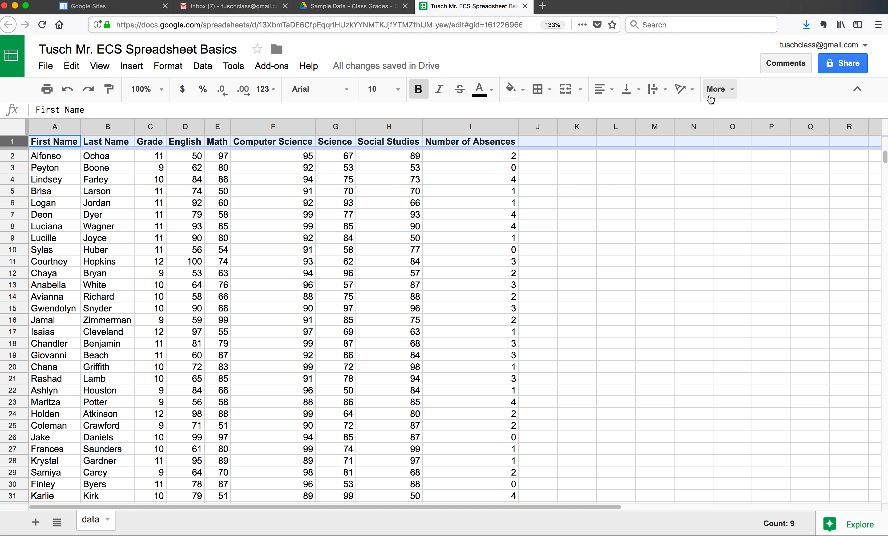
left_click(733, 95)
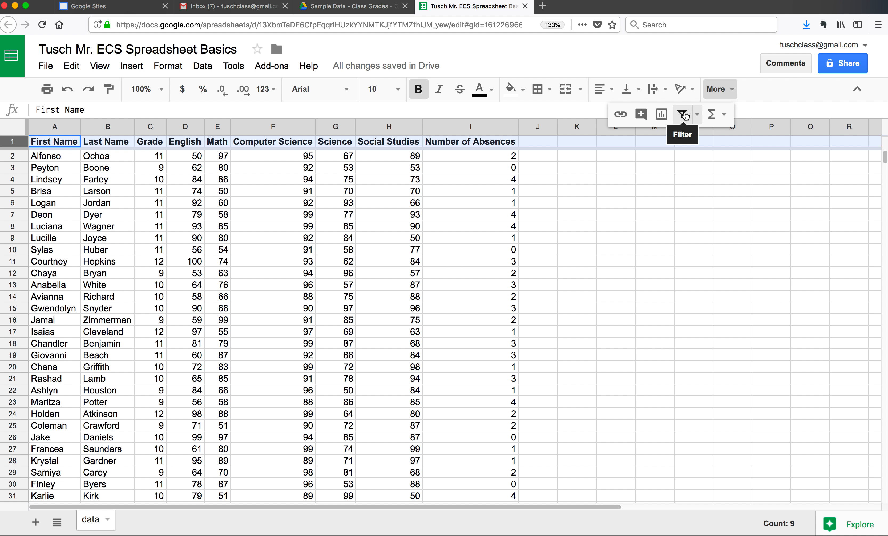
left_click(732, 92)
left_click(731, 91)
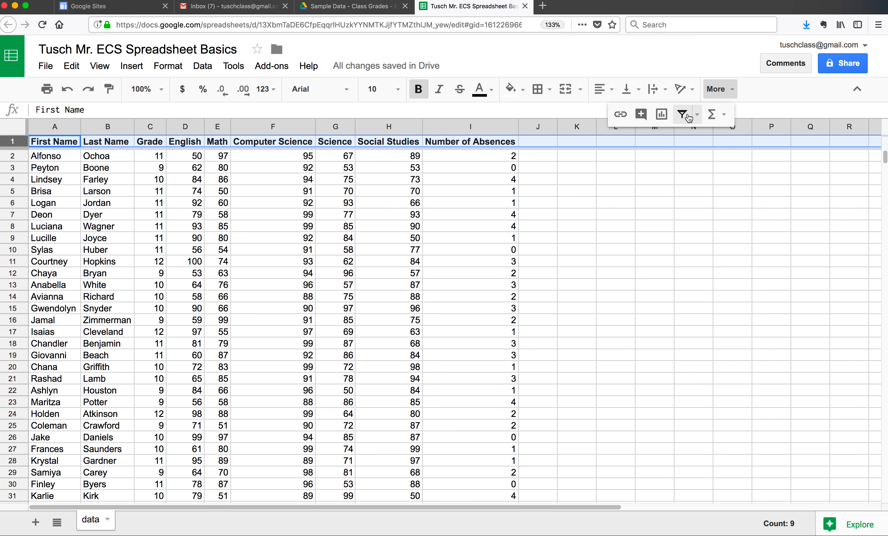
left_click(701, 108)
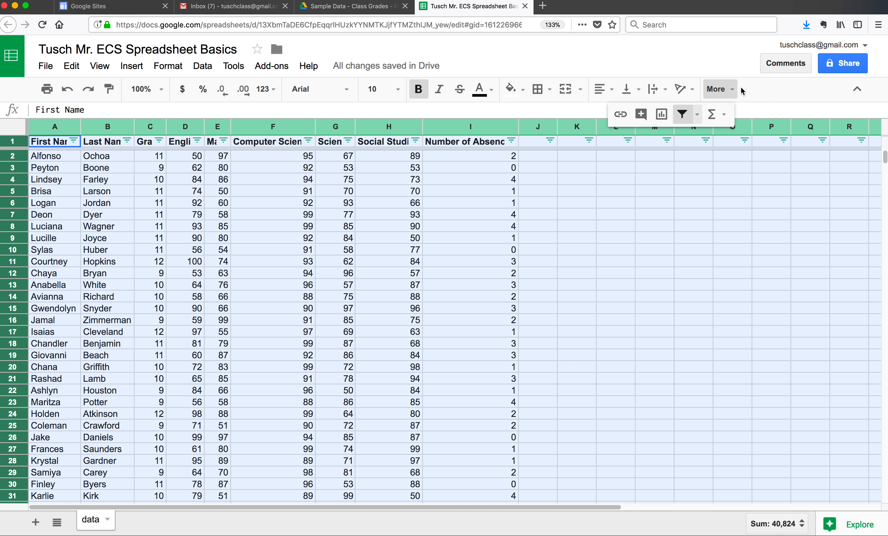
Undo turning on the filters across the columns of the data sheet.
left_click(730, 90)
left_click(630, 213)
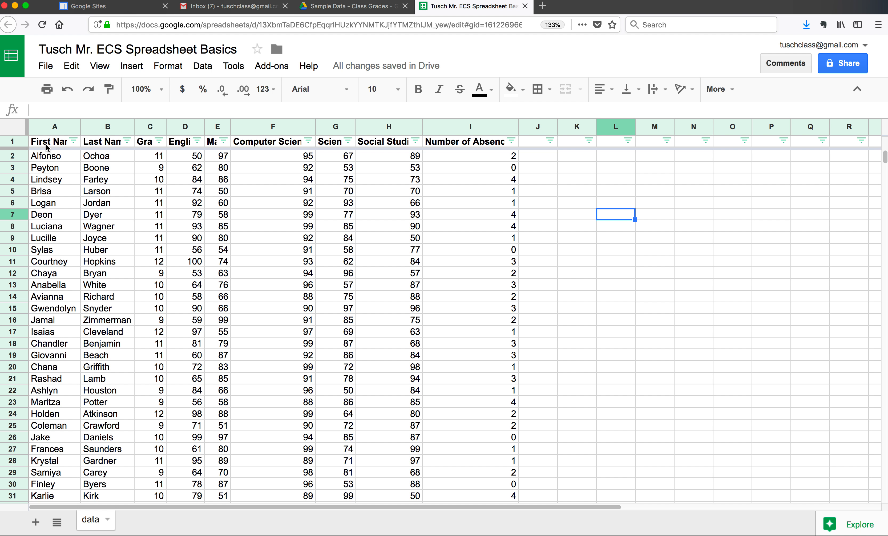
key("ctrl+z")
left_click(508, 179)
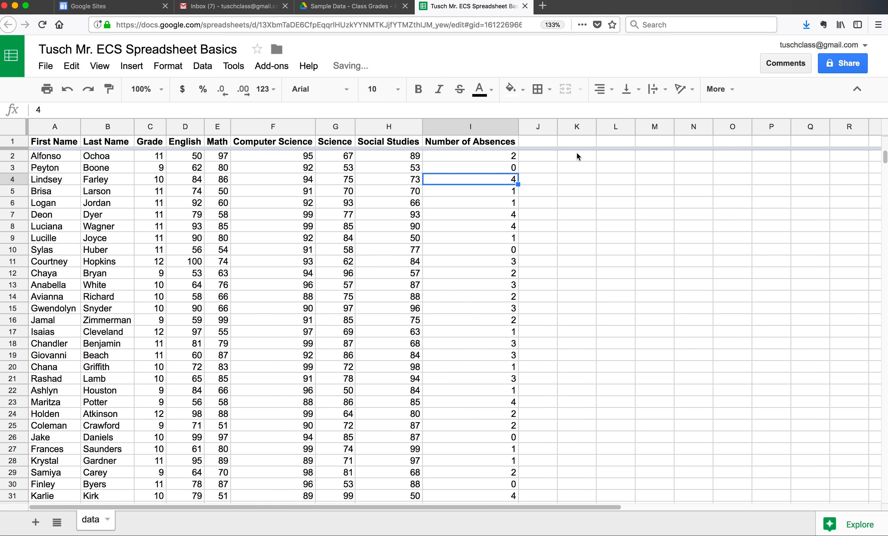
Turn on filters for the whole header row, row 1.
left_click_drag(51, 144, 517, 134)
left_click(16, 139)
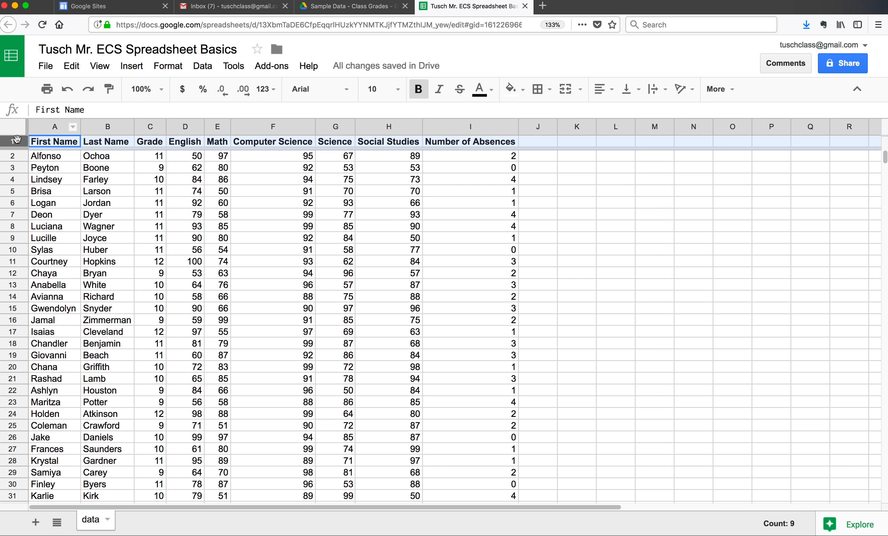
left_click(716, 95)
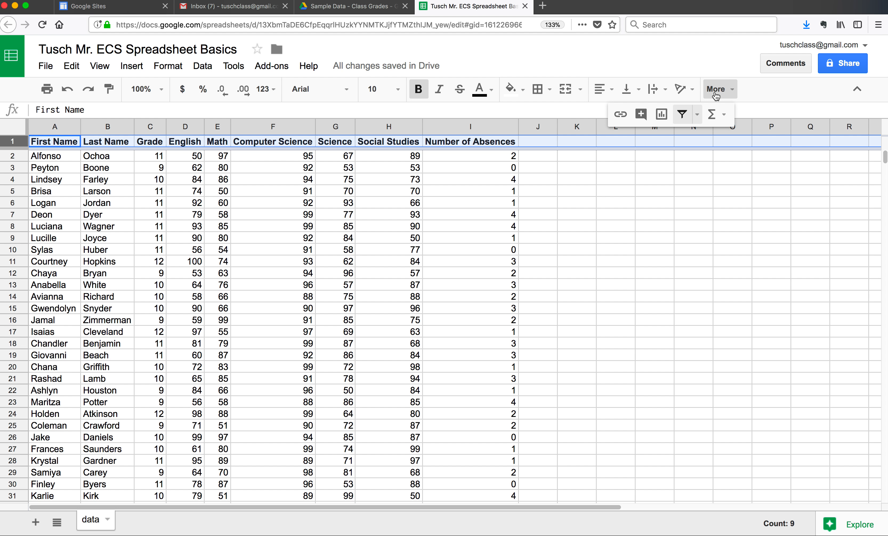
left_click(682, 122)
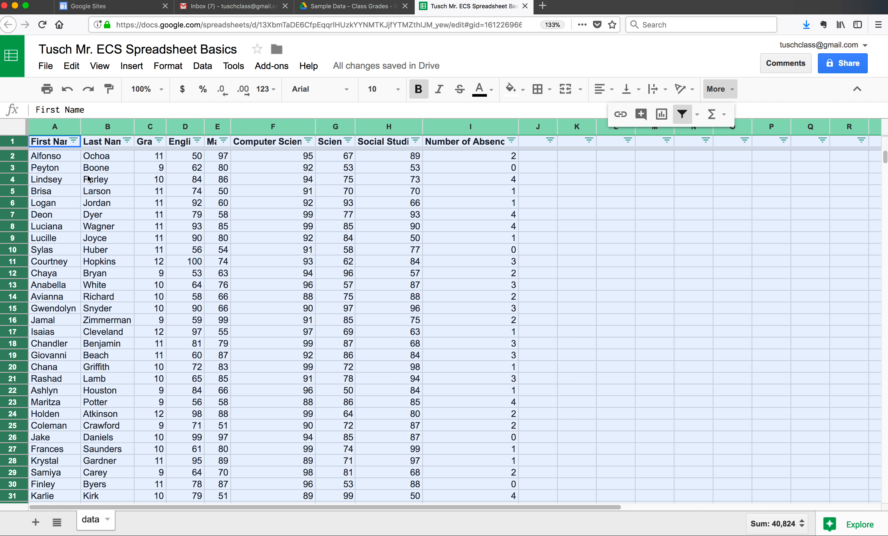
Auto-fit the widths of columns A to I so each heading fits beside its filter icon.
left_click(149, 179)
left_click_drag(53, 129, 444, 135)
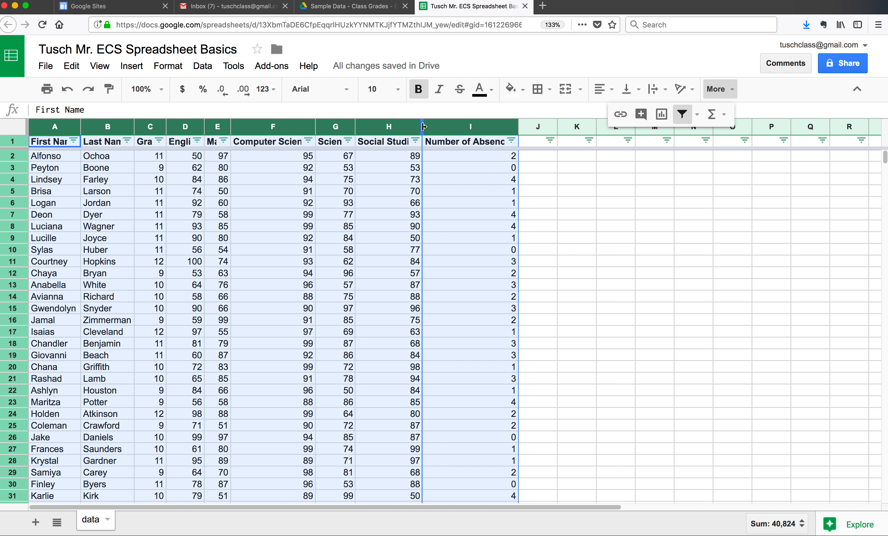
double_click(424, 126)
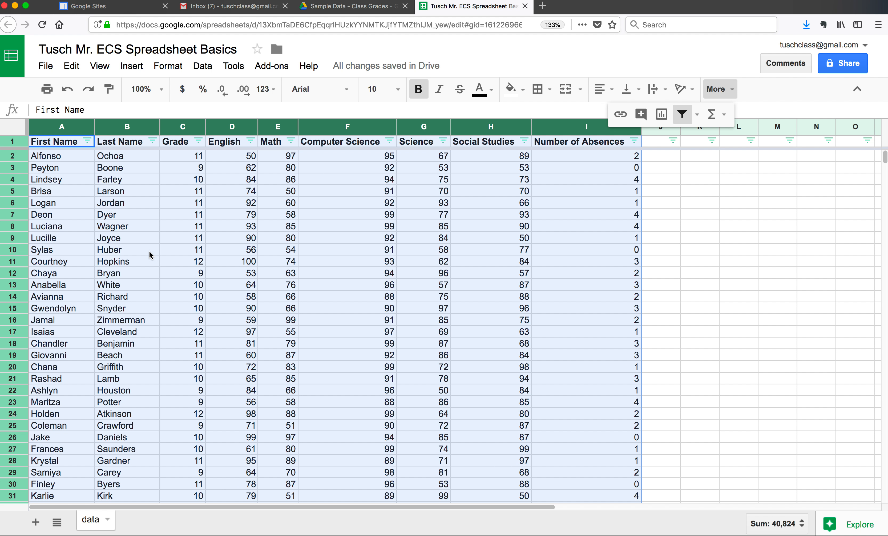
left_click(146, 228)
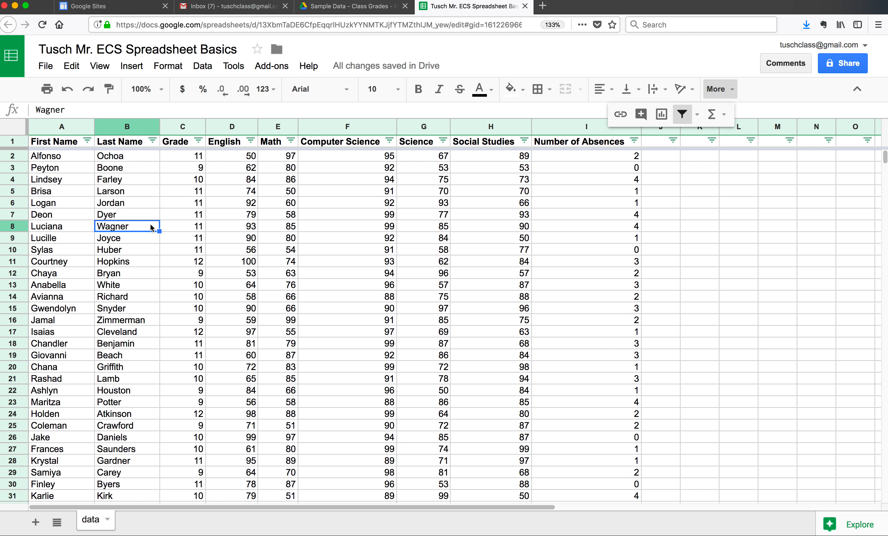
Try sorting the records by the Last Name column from A to Z, and undo the sort.
left_click(152, 142)
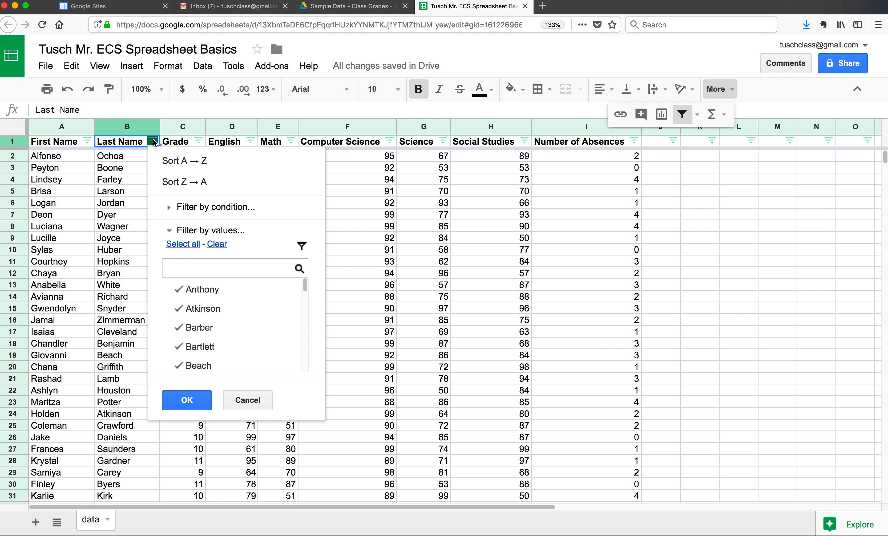
left_click(174, 165)
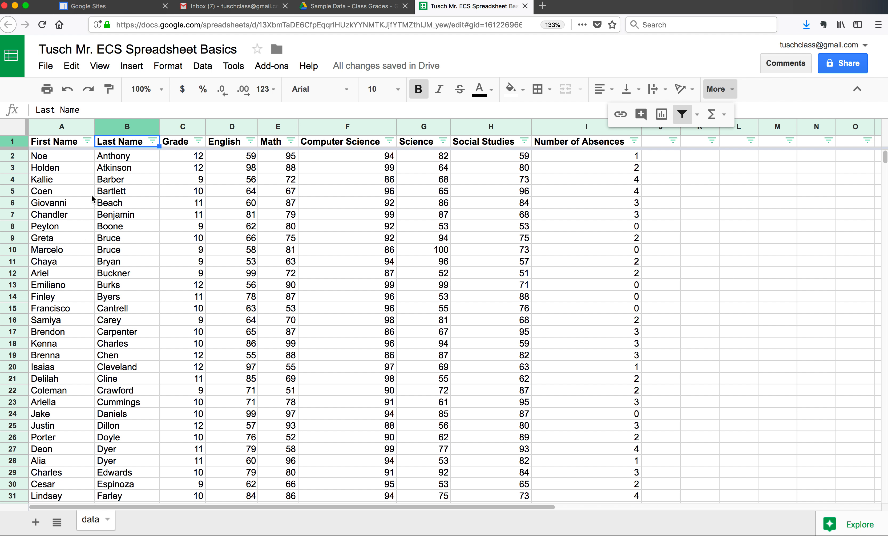
left_click(60, 94)
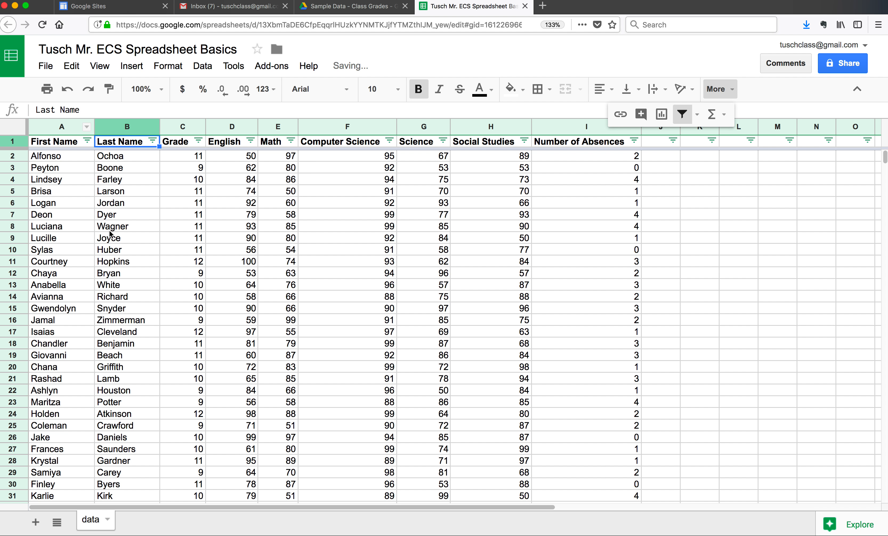
Sort the student records by the Last Name column from A to Z.
scroll(89, 397, "down", 2)
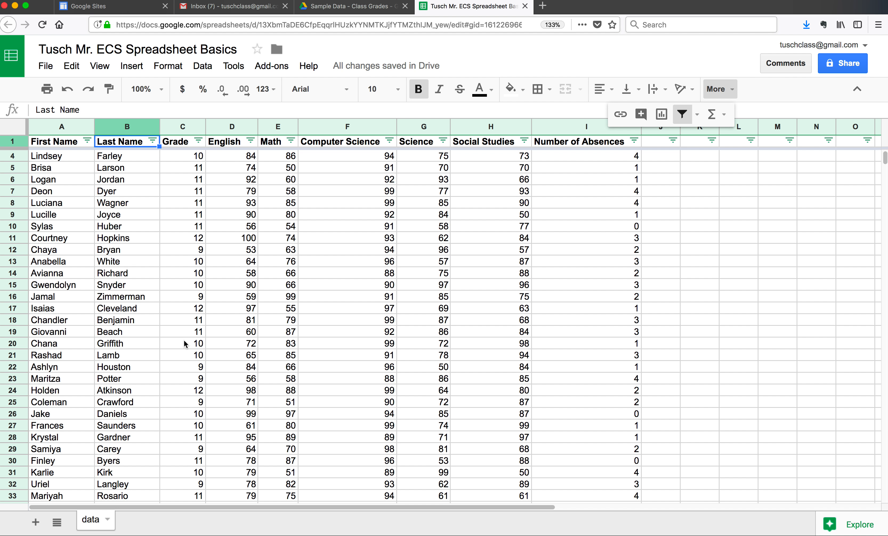
scroll(185, 343, "up", 2)
left_click(152, 141)
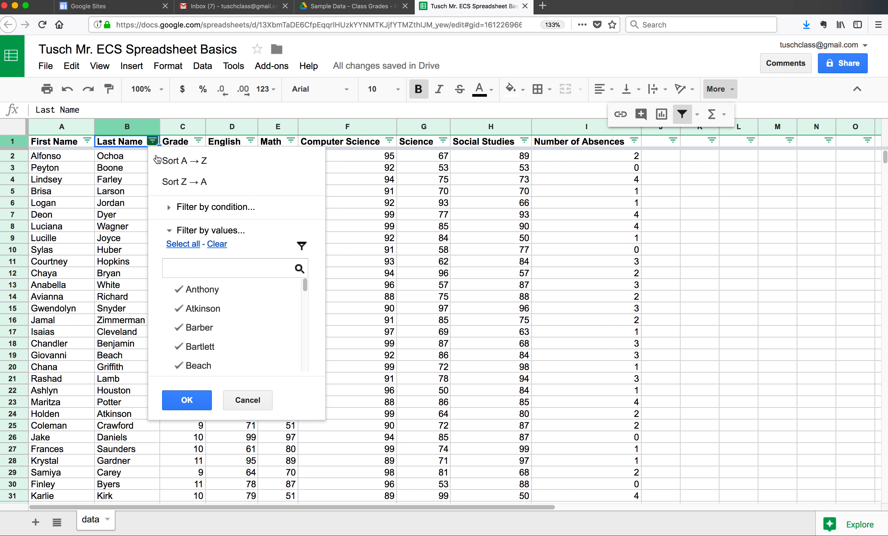
left_click(162, 165)
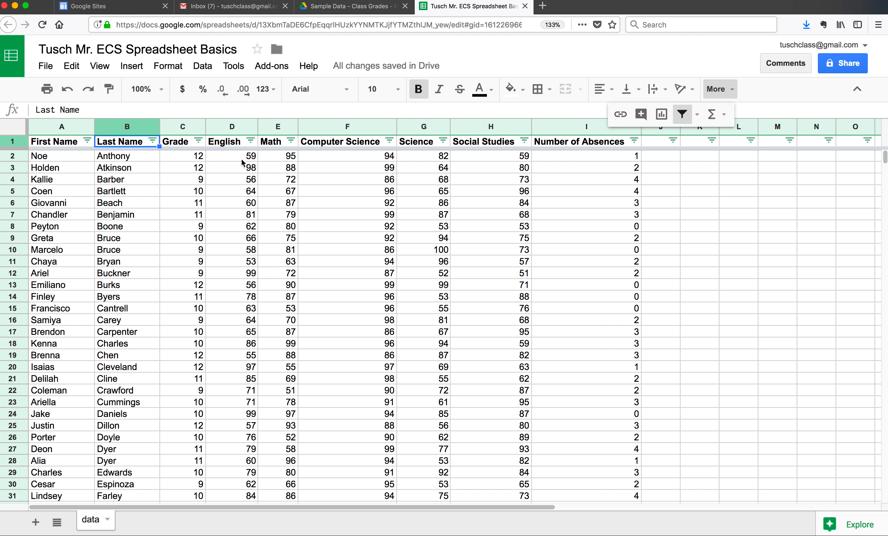
Filter the Grade column by values to show only grade 12, excluding 9, 10 and 11.
left_click(199, 142)
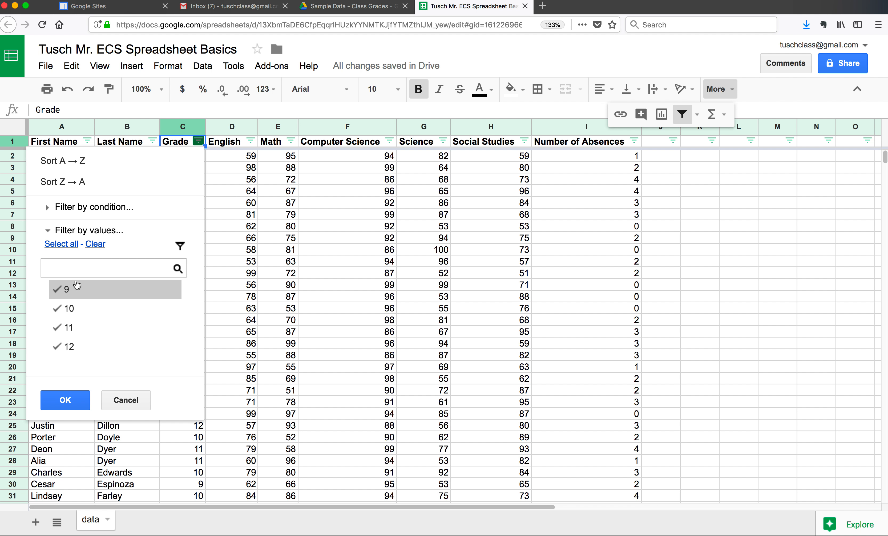
left_click(58, 294)
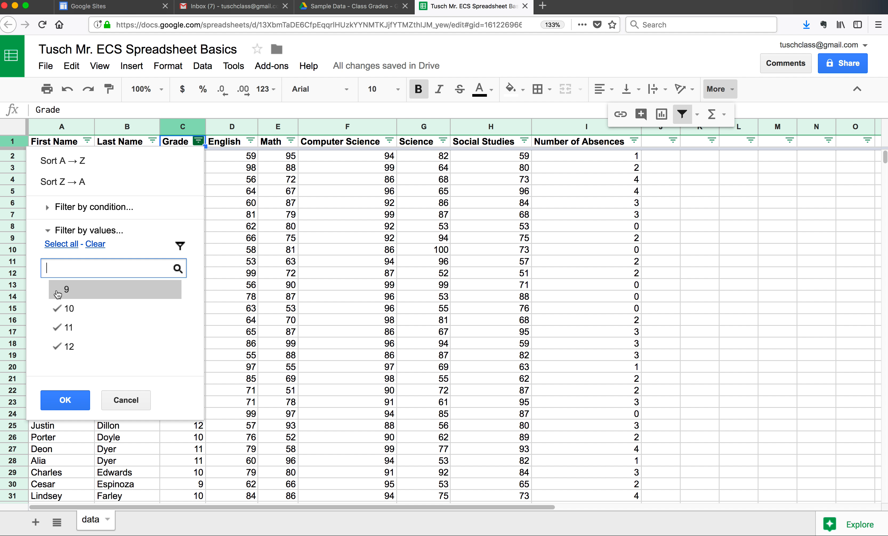
left_click(59, 310)
left_click(59, 329)
left_click(67, 400)
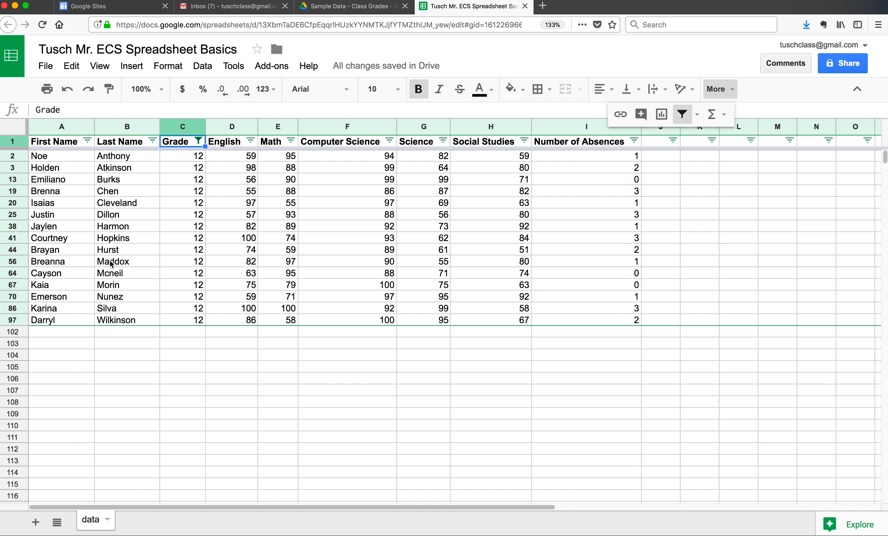
Change the Grade column's value filter to show only grade 11 instead of grade 12.
left_click(198, 141)
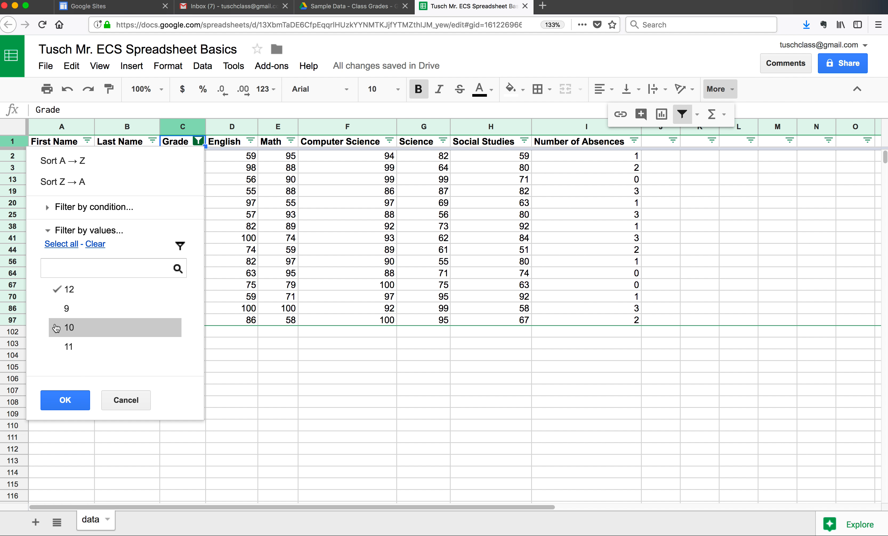
left_click(57, 344)
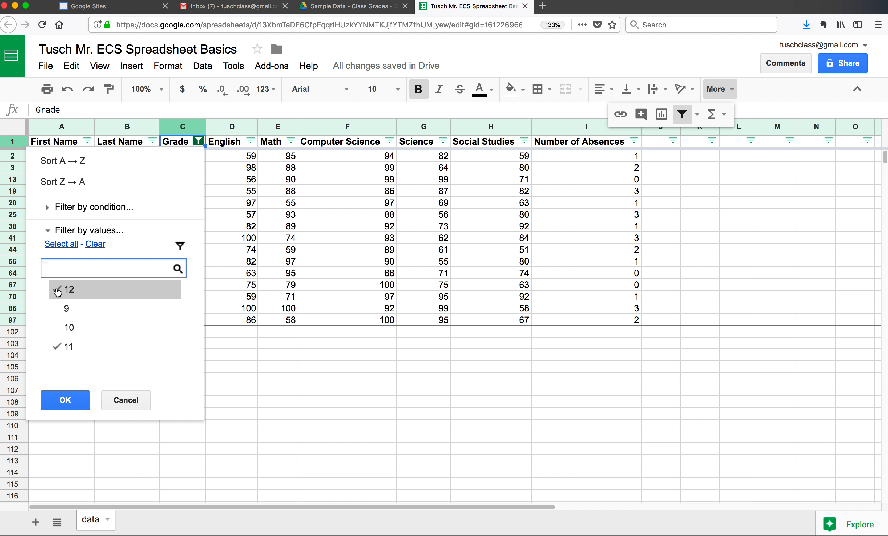
left_click(65, 400)
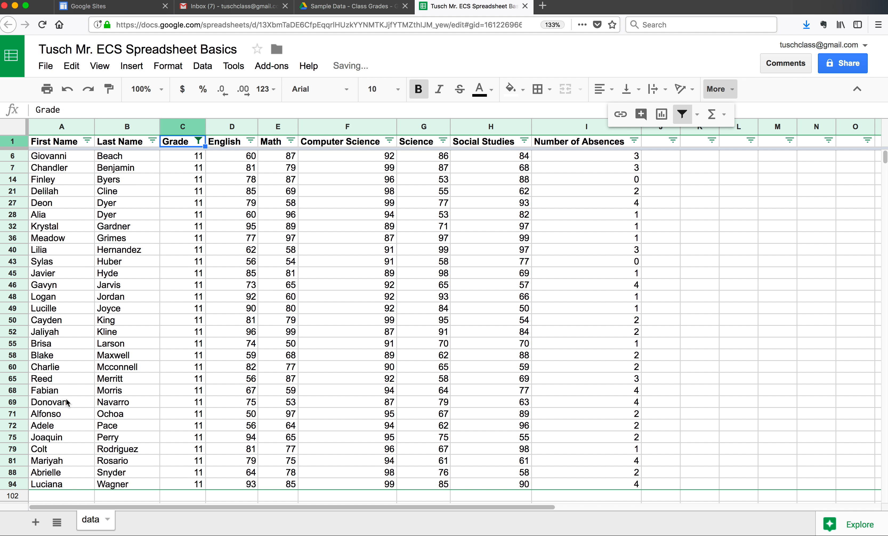
Include all values in the Grade column's filter to show every grade.
left_click(198, 141)
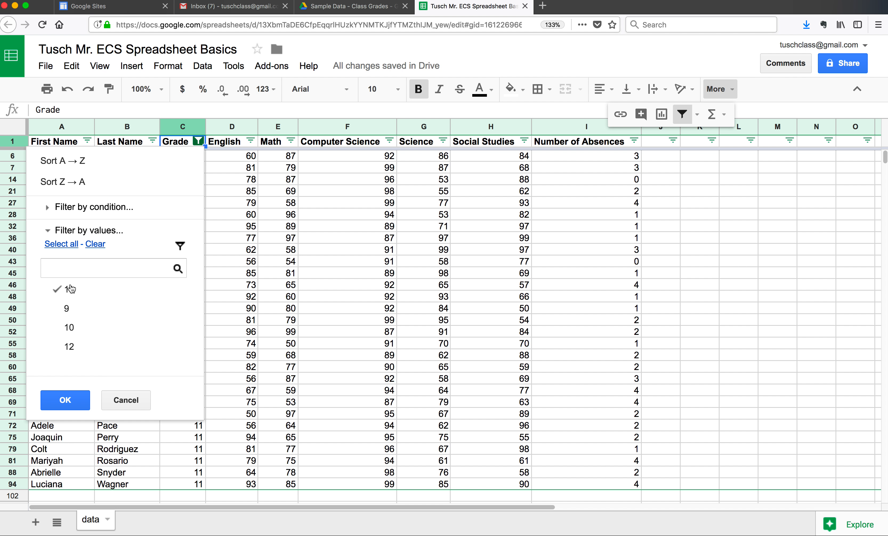
left_click(67, 245)
left_click(61, 402)
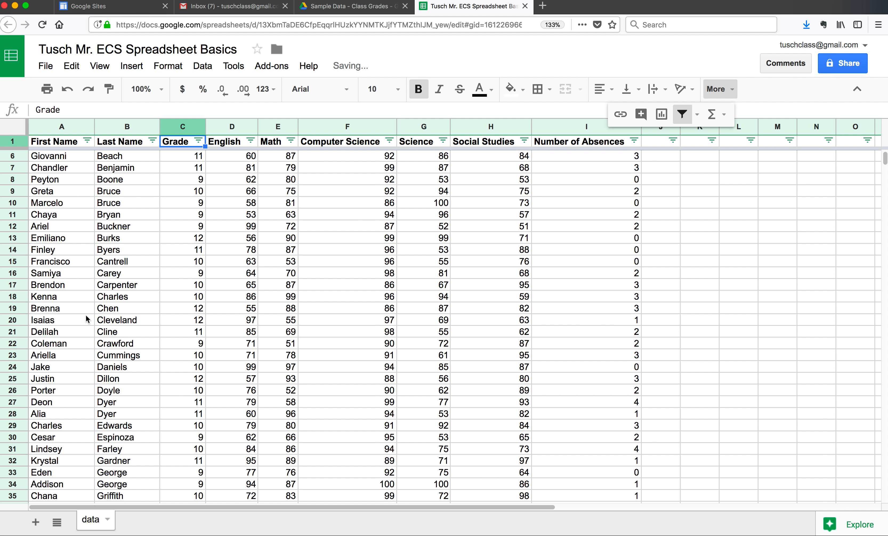
Clear all values in the Last Name filter, then search for one student's last name and show only that record.
left_click(153, 142)
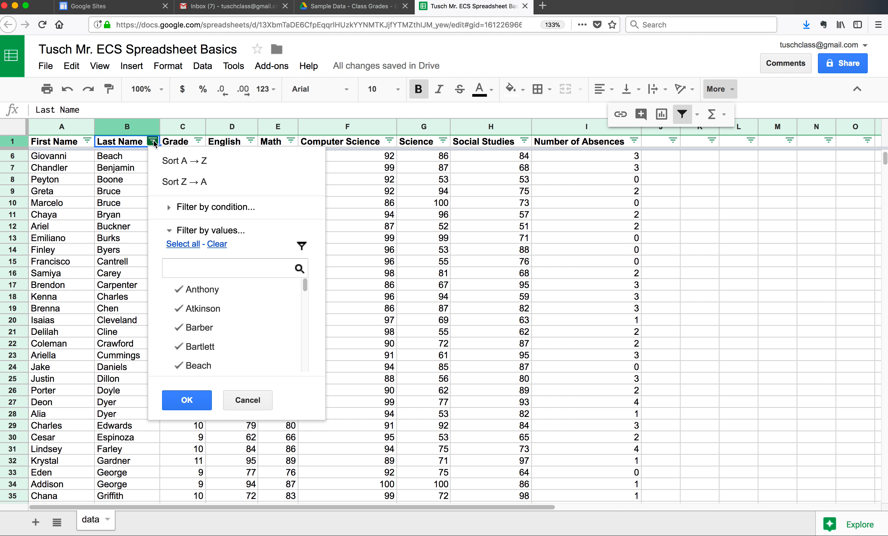
left_click(213, 244)
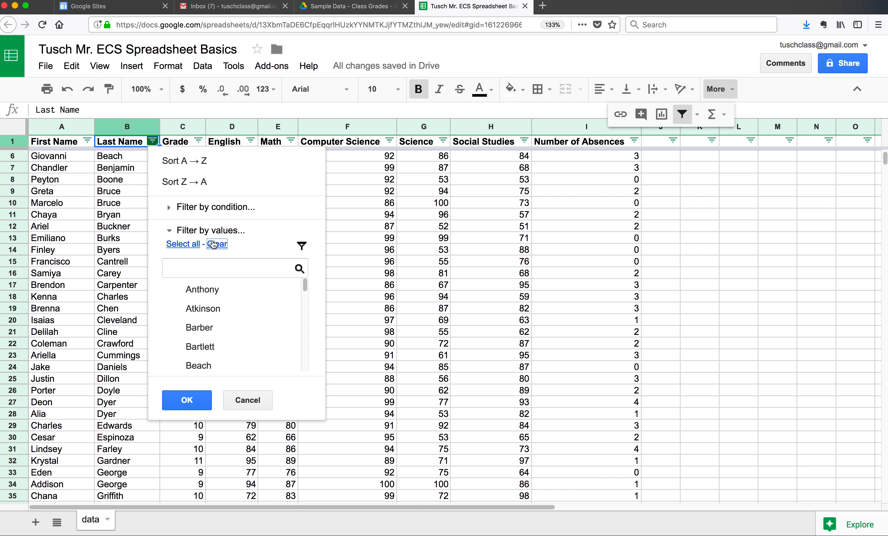
left_click(202, 265)
type("dan")
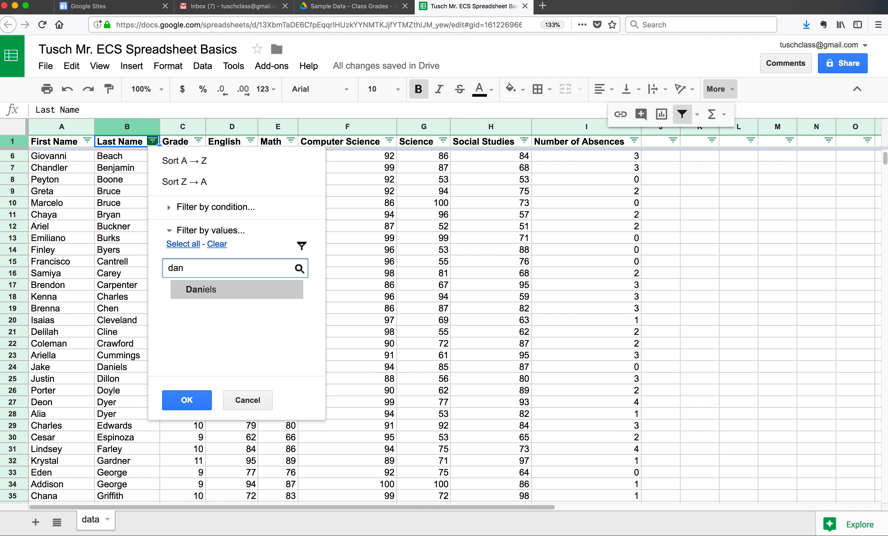
left_click(181, 295)
left_click(187, 399)
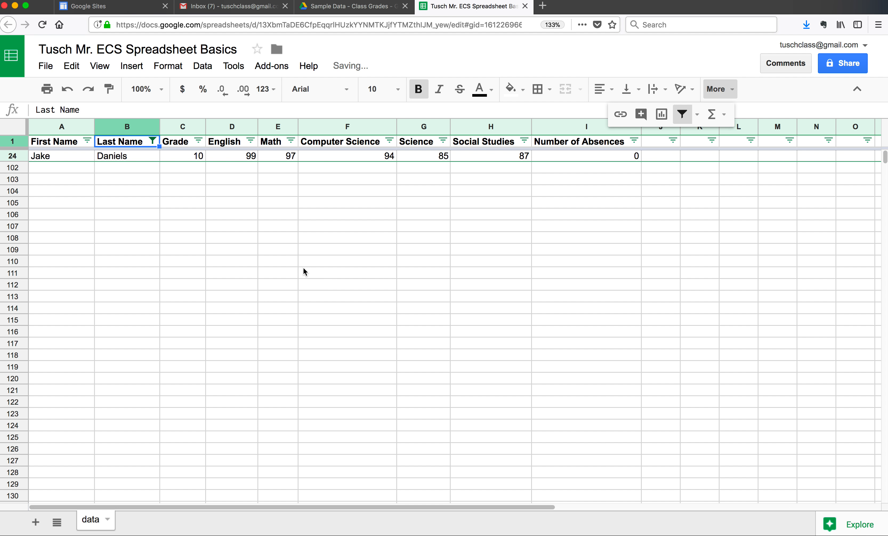
Include all values in the Last Name column's filter again.
left_click(152, 142)
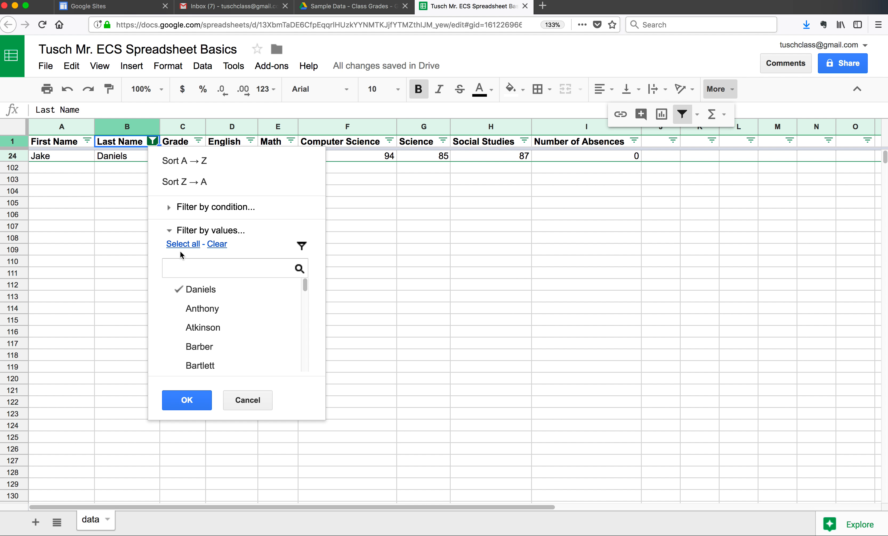
left_click(190, 248)
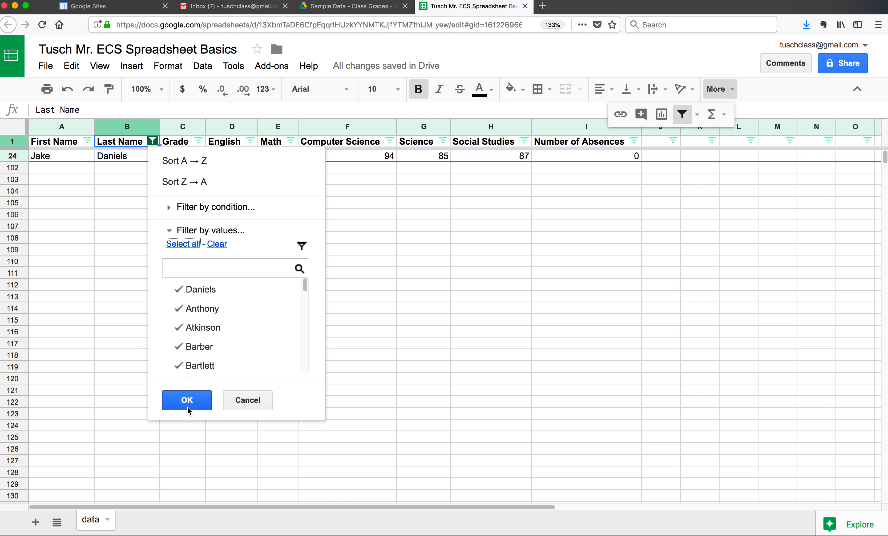